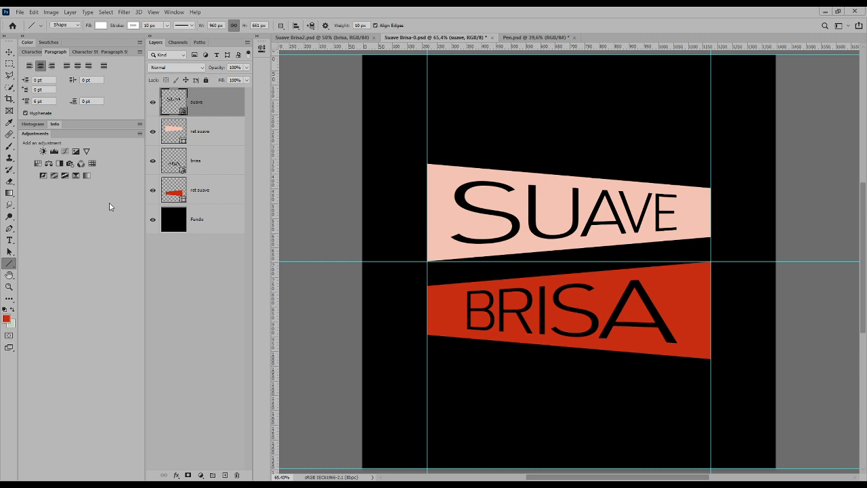
Hide every layer except Fundo and draw a horizontal line about 960 px long between the two vertical guides in the upper half.
{"action": "right_click", "coordinate": [11, 262]}
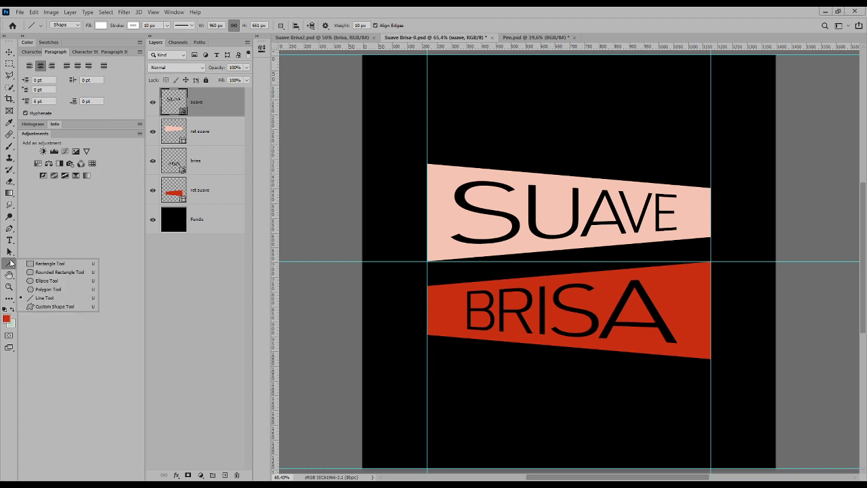
{"action": "left_click", "coordinate": [40, 298]}
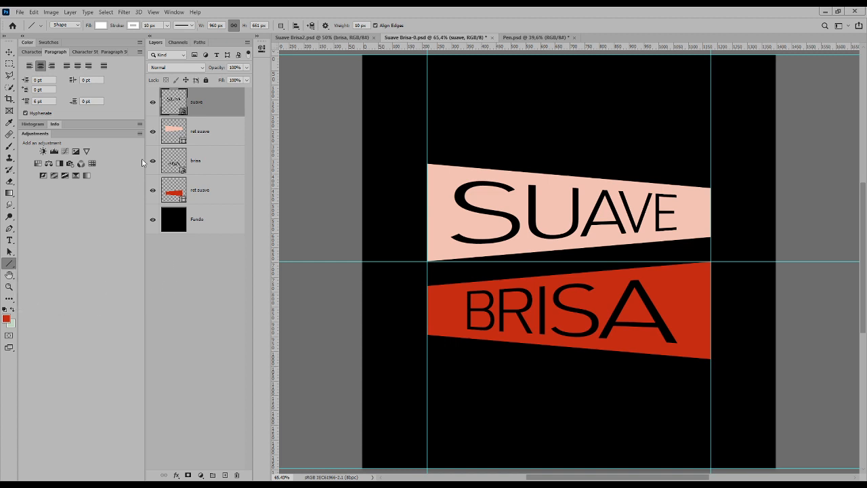
{"action": "left_click_drag", "start_coordinate": [152, 103], "coordinate": [152, 195]}
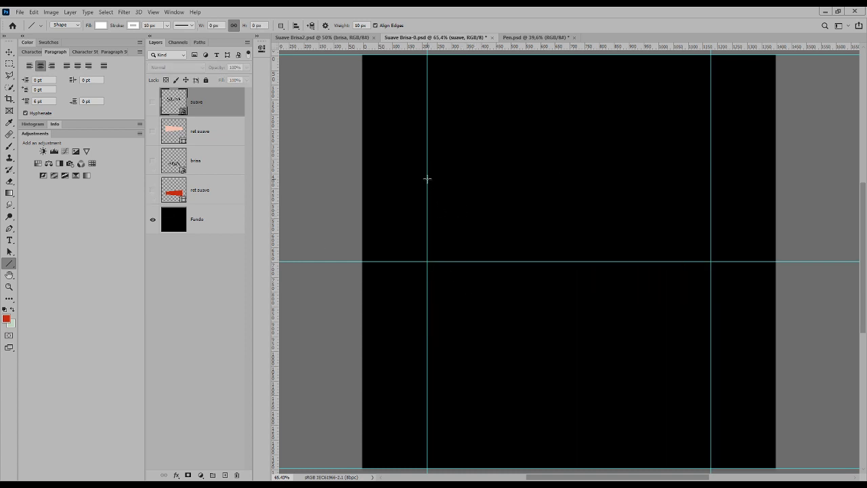
{"action": "left_click_drag", "start_coordinate": [426, 179], "coordinate": [709, 178]}
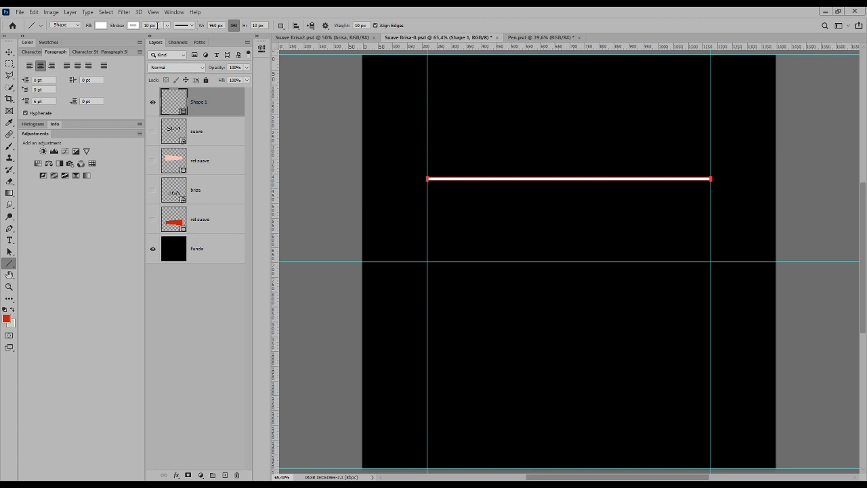
Try a 100 px stroke width on the line and reduce it to 0 px.
{"action": "left_click", "coordinate": [152, 25]}
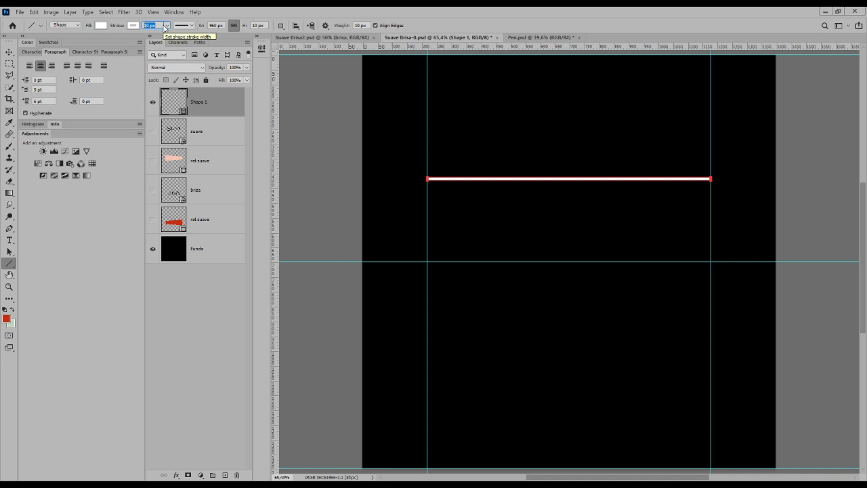
{"action": "type", "text": "1"}
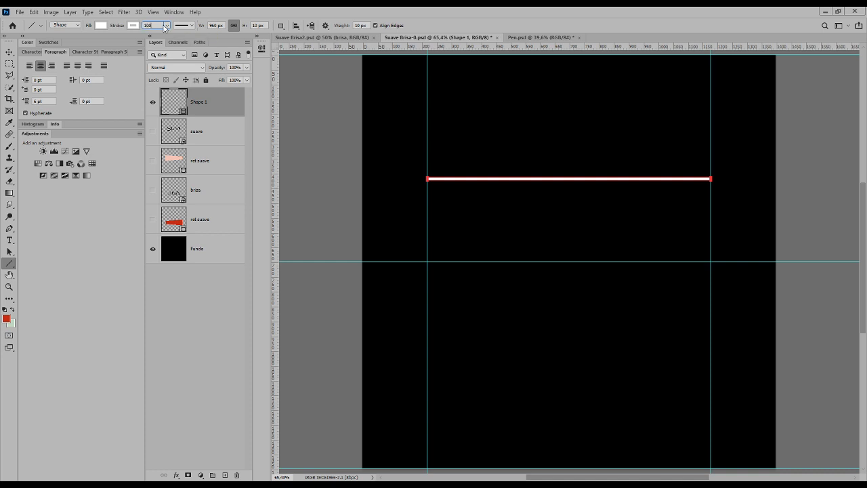
{"action": "type", "text": "00"}
{"action": "key", "text": "Return"}
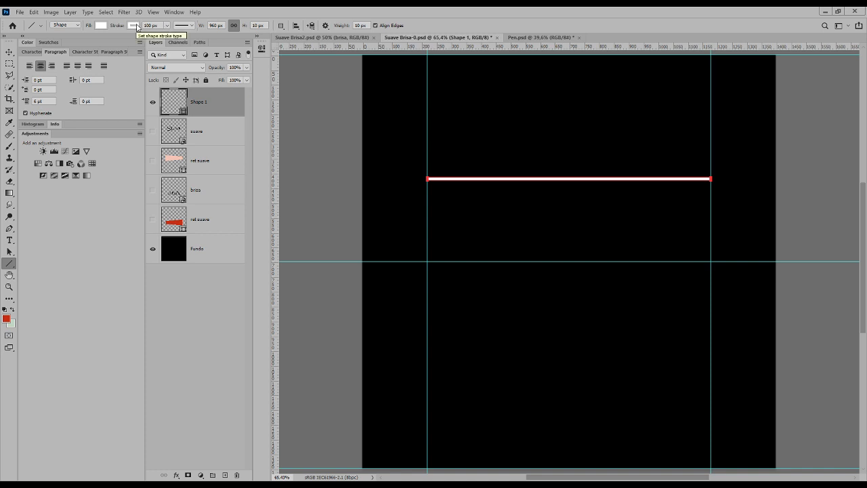
{"action": "left_click", "coordinate": [167, 26]}
{"action": "left_click_drag", "start_coordinate": [167, 39], "coordinate": [125, 38]}
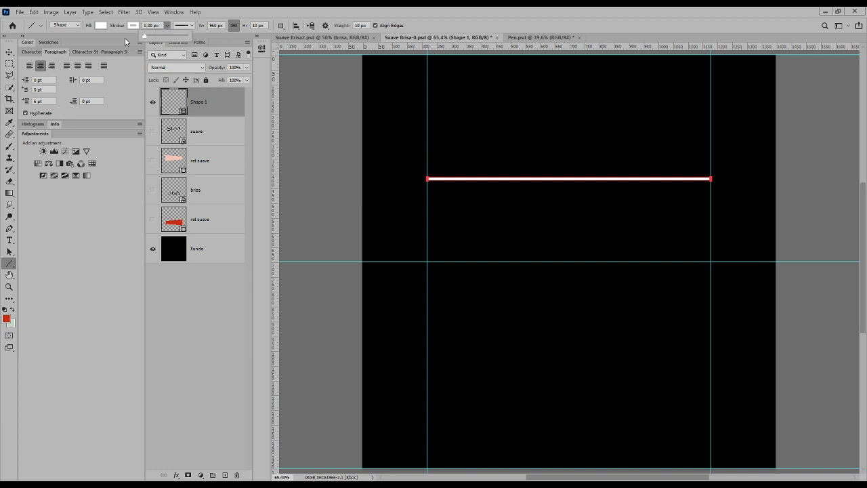
Fill the line with the recent red swatch and set its stroke colour to pale green.
{"action": "left_click", "coordinate": [101, 25]}
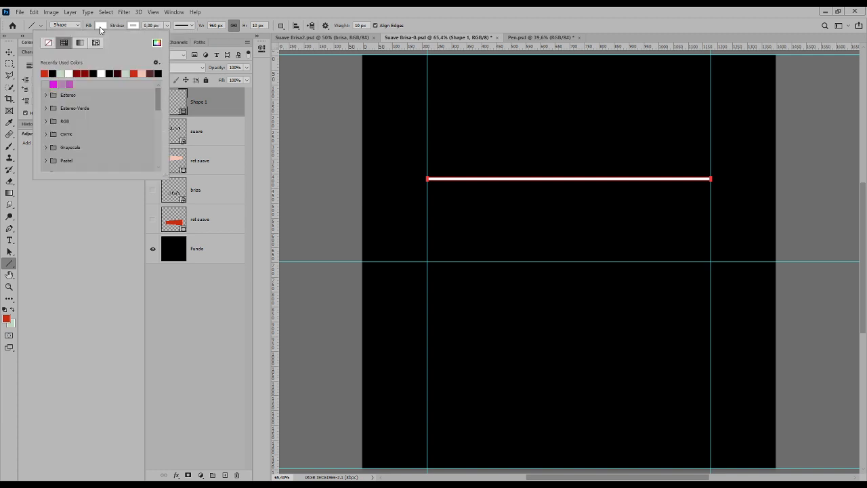
{"action": "left_click", "coordinate": [46, 71]}
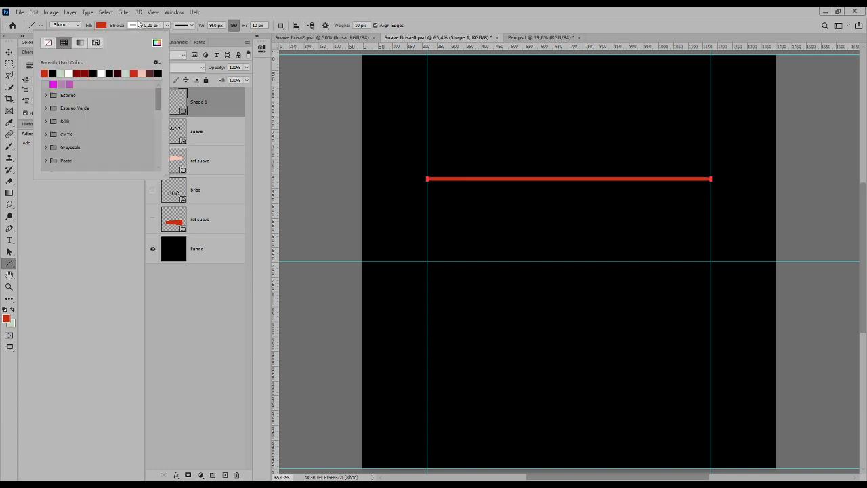
{"action": "left_click", "coordinate": [135, 26]}
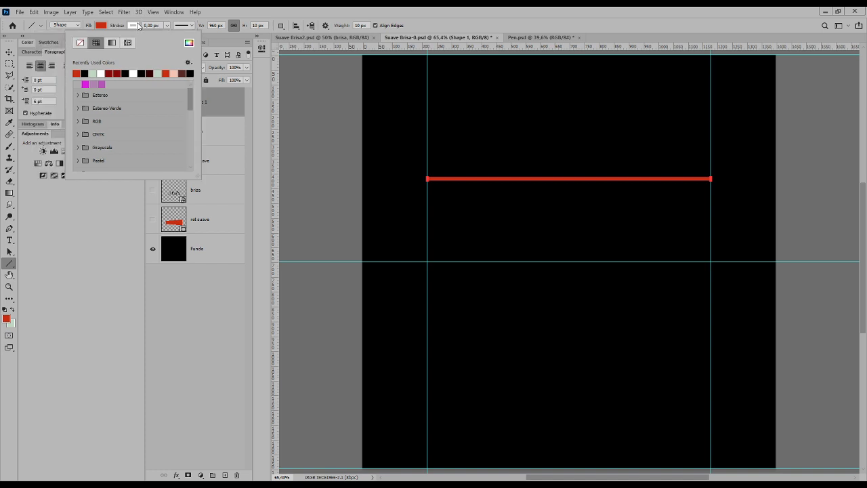
{"action": "left_click", "coordinate": [95, 72]}
Set the line's stroke width to 10 px and raise it to 100 px.
{"action": "left_click", "coordinate": [167, 26]}
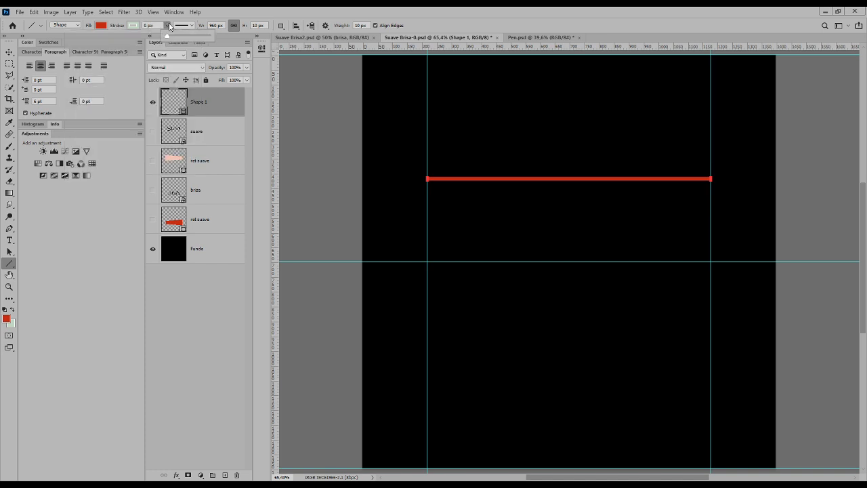
{"action": "left_click", "coordinate": [158, 25]}
{"action": "type", "text": "10"}
{"action": "key", "text": "Return"}
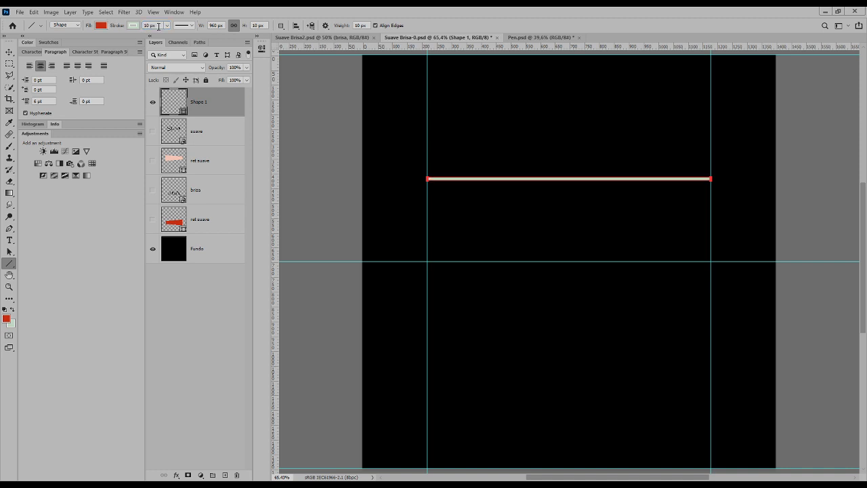
{"action": "left_click", "coordinate": [139, 26]}
{"action": "type", "text": "100"}
{"action": "key", "text": "Return"}
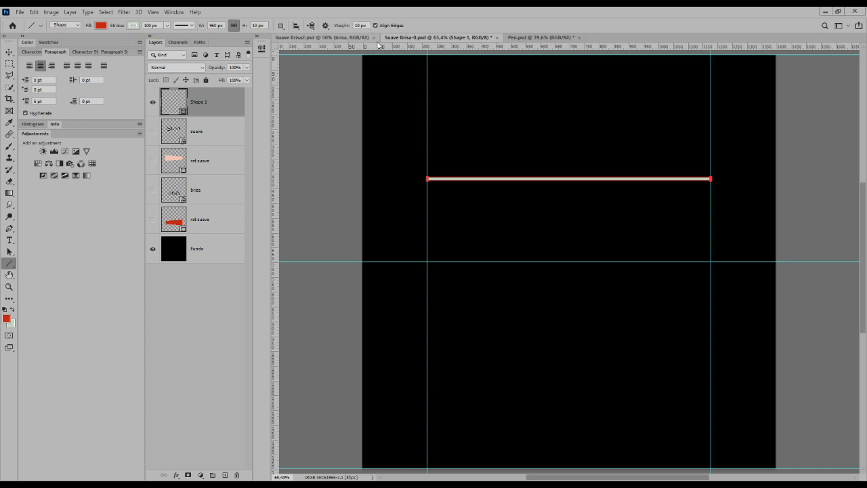
Set the line weight to 30 px and draw a second horizontal line below the first, spanning the two vertical guides.
{"action": "left_click", "coordinate": [366, 24]}
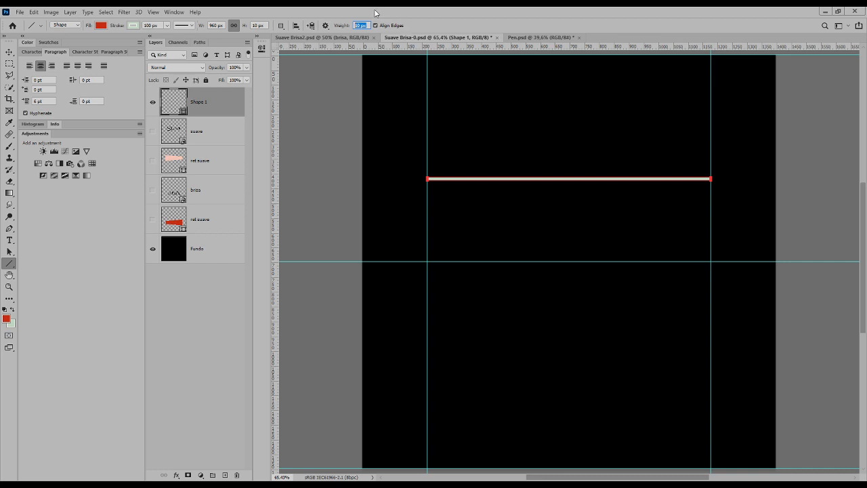
{"action": "type", "text": "30"}
{"action": "key", "text": "Return"}
{"action": "left_click_drag", "start_coordinate": [427, 212], "coordinate": [710, 214]}
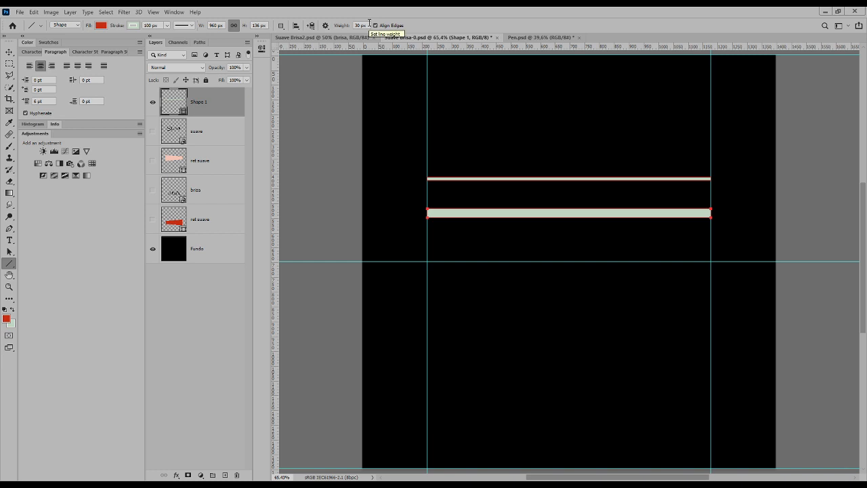
Delete the layer holding the two lines and show the four hidden SUAVE and BRISA layers again.
{"action": "left_click_drag", "start_coordinate": [173, 102], "coordinate": [237, 474]}
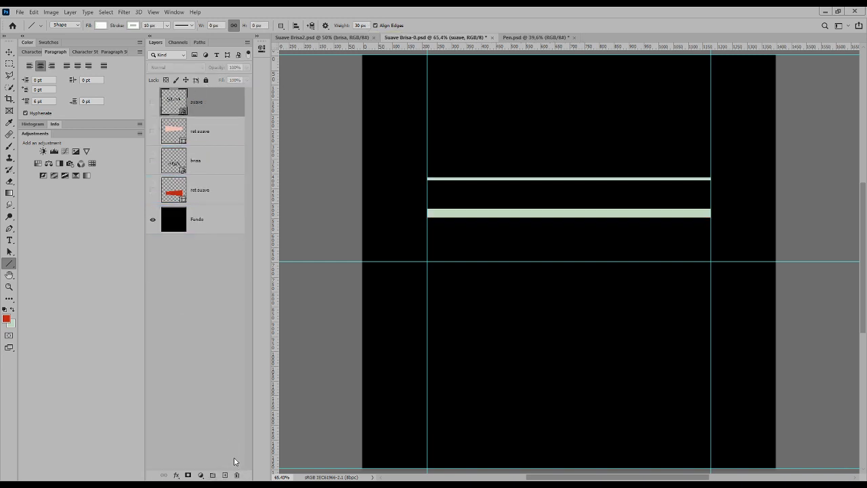
{"action": "left_click_drag", "start_coordinate": [153, 101], "coordinate": [152, 190]}
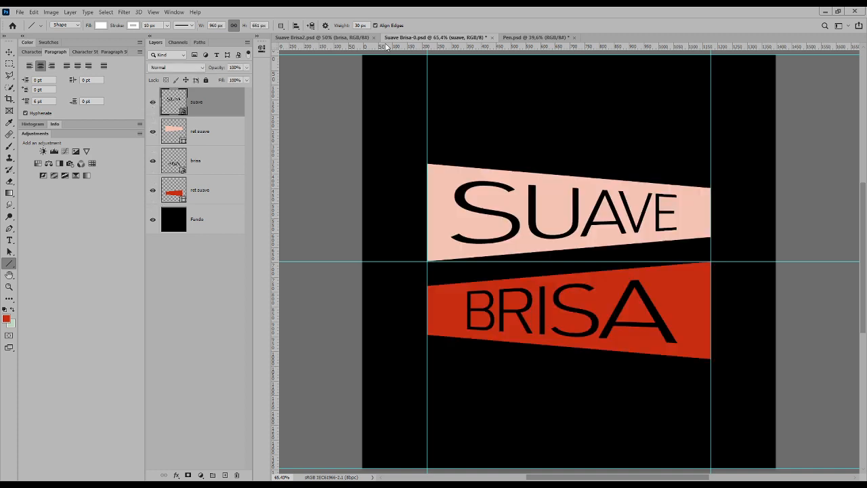
Draw a straight line with the Pen tool along the sloping upper edge of the pink SUAVE shape, from corner to corner.
{"action": "left_click", "coordinate": [9, 230]}
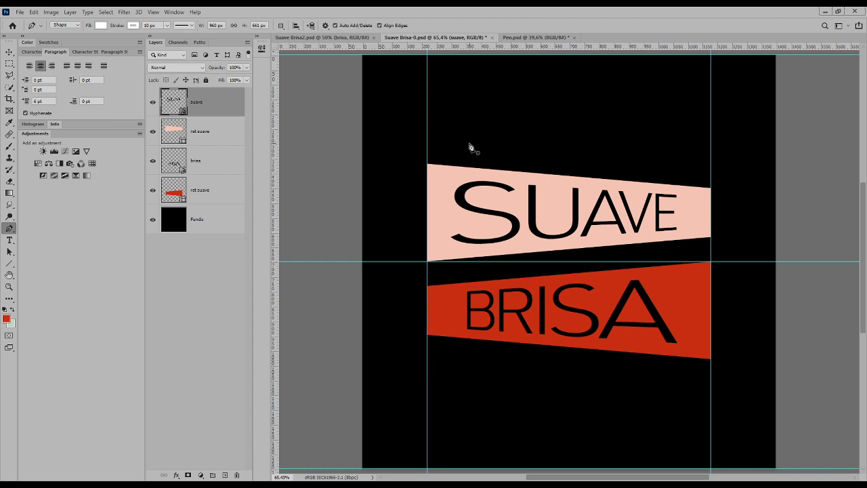
{"action": "left_click", "coordinate": [179, 130], "text": "alt"}
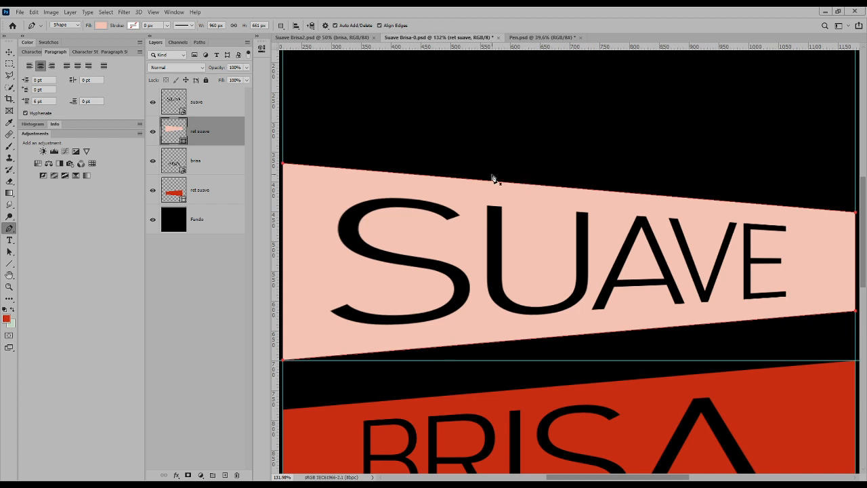
{"action": "left_click", "coordinate": [195, 254]}
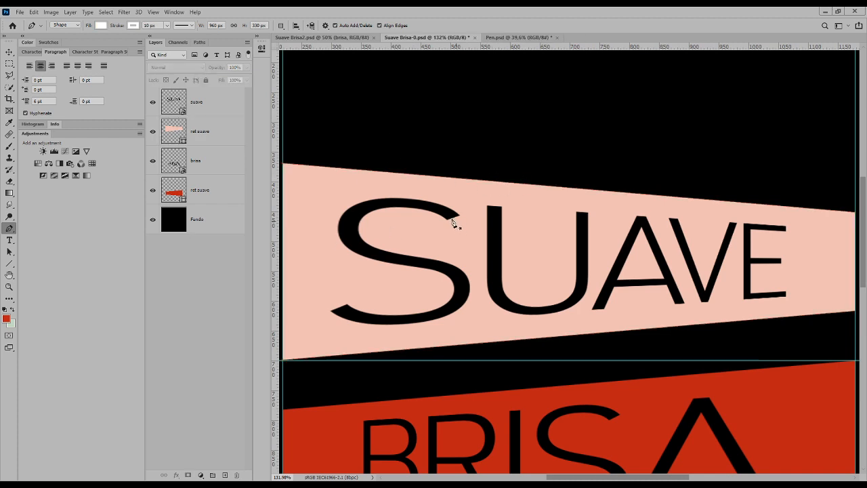
{"action": "left_click", "coordinate": [283, 164]}
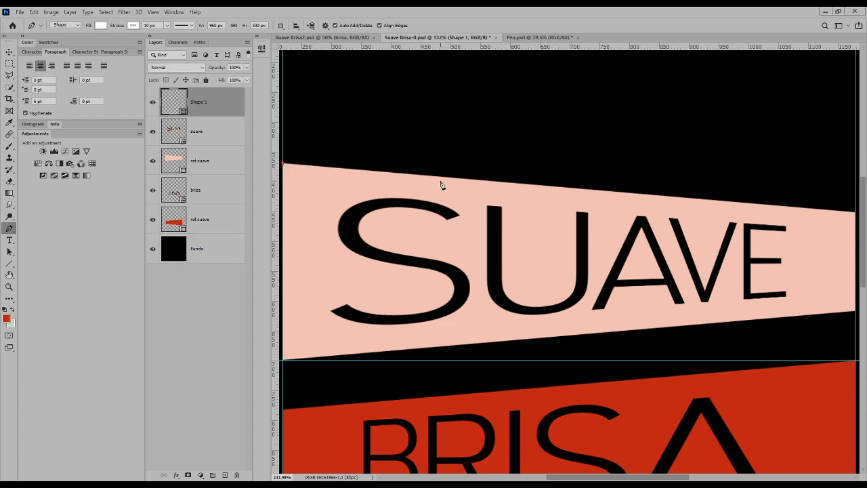
{"action": "left_click", "coordinate": [856, 214]}
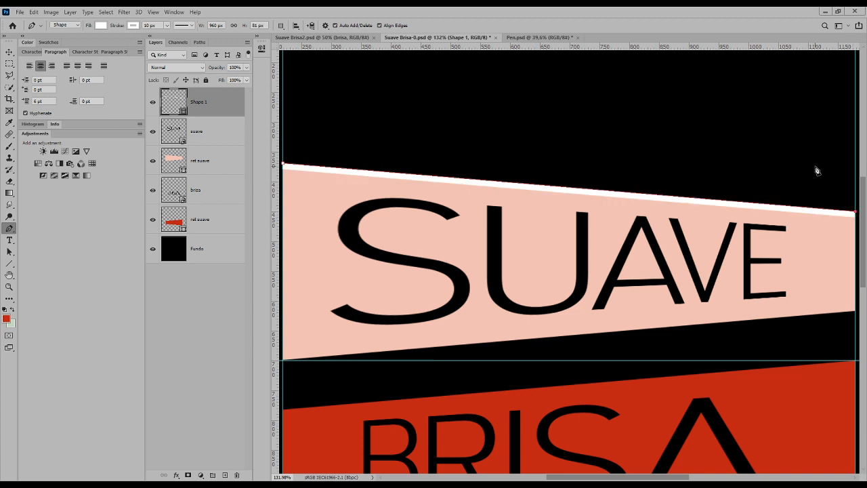
Rename the new line's layer as #1.
{"action": "double_click", "coordinate": [201, 102]}
{"action": "type", "text": "fil"}
{"action": "key", "text": "Return"}
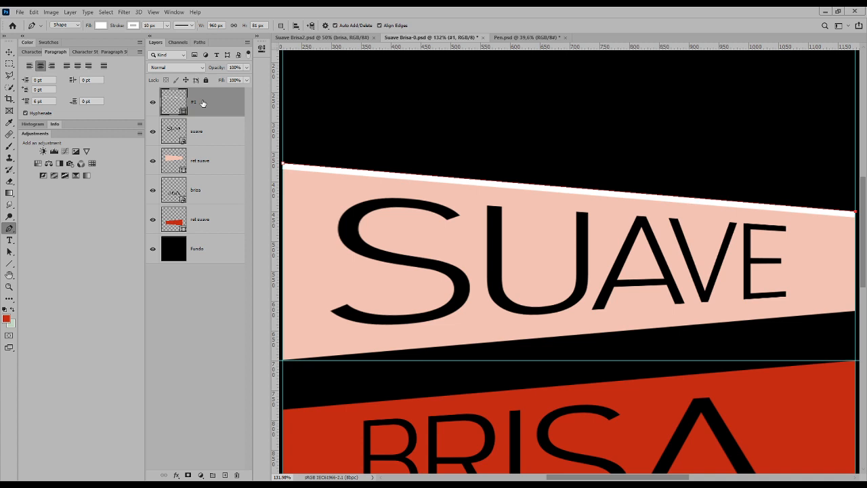
Move the white line up 20 px to leave a gap above the pink SUAVE shape.
{"action": "left_click", "coordinate": [9, 51]}
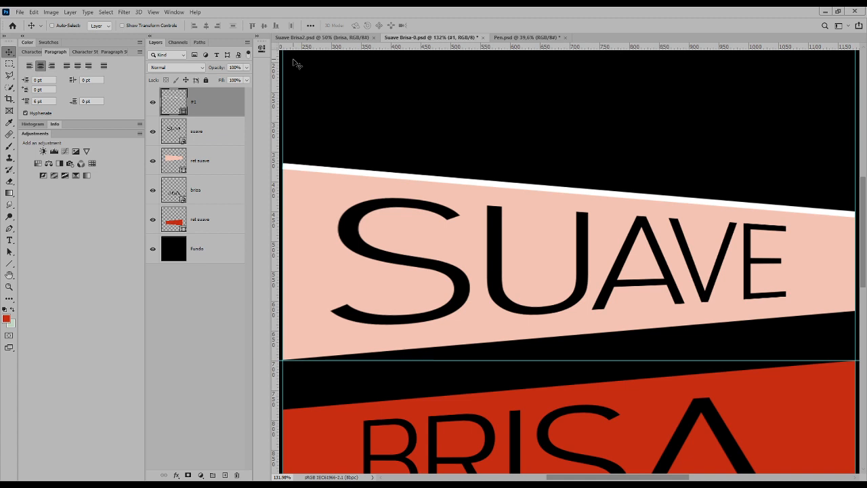
{"action": "key", "text": "shift+Up"}
{"action": "key", "text": "shift+Up"}
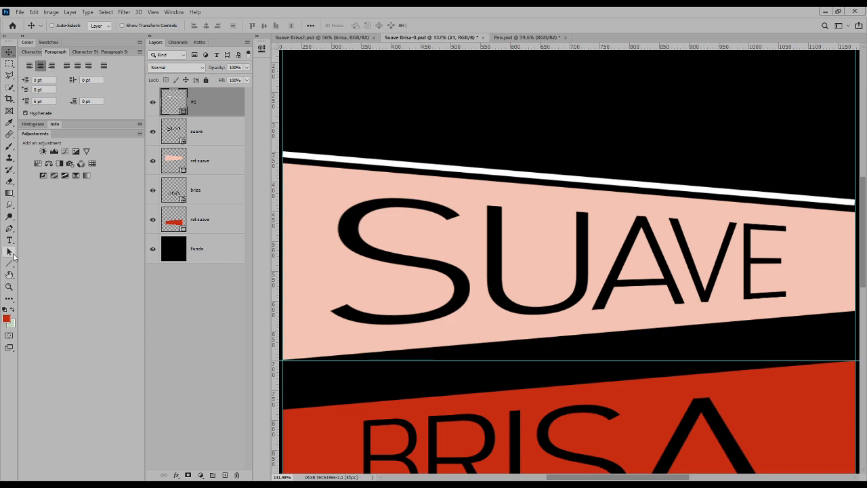
Set the white line's stroke alignment to centered on its path and fit the whole document in view.
{"action": "left_click", "coordinate": [10, 252]}
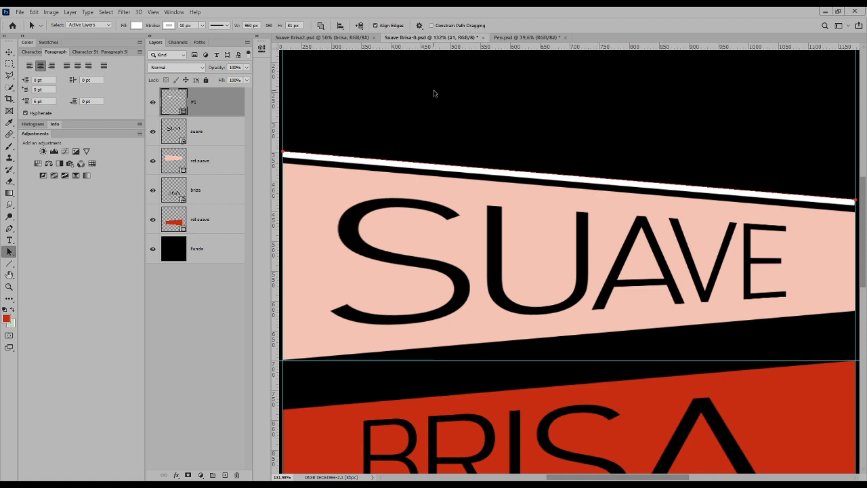
{"action": "left_click", "coordinate": [368, 144]}
{"action": "left_click", "coordinate": [365, 161]}
{"action": "left_click", "coordinate": [227, 26]}
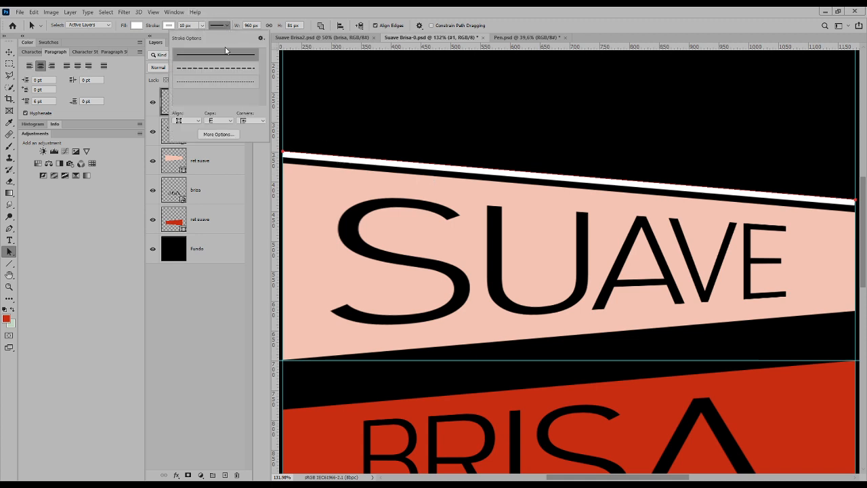
{"action": "left_click", "coordinate": [197, 123]}
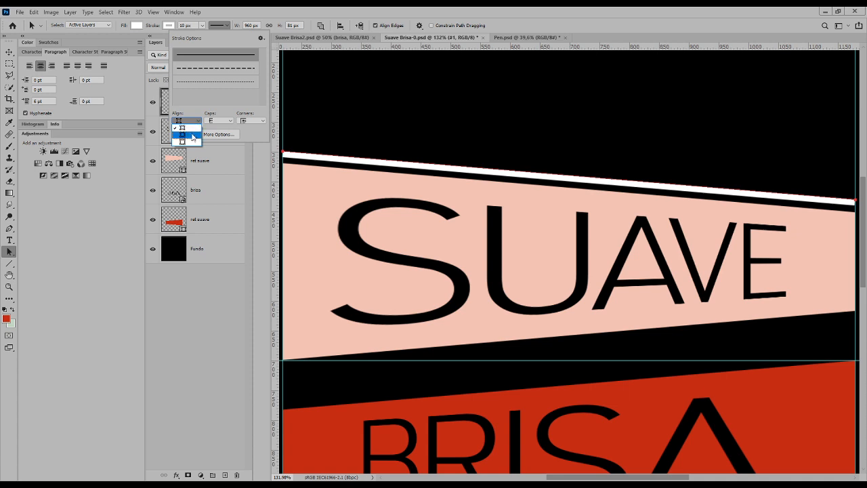
{"action": "left_click", "coordinate": [186, 132]}
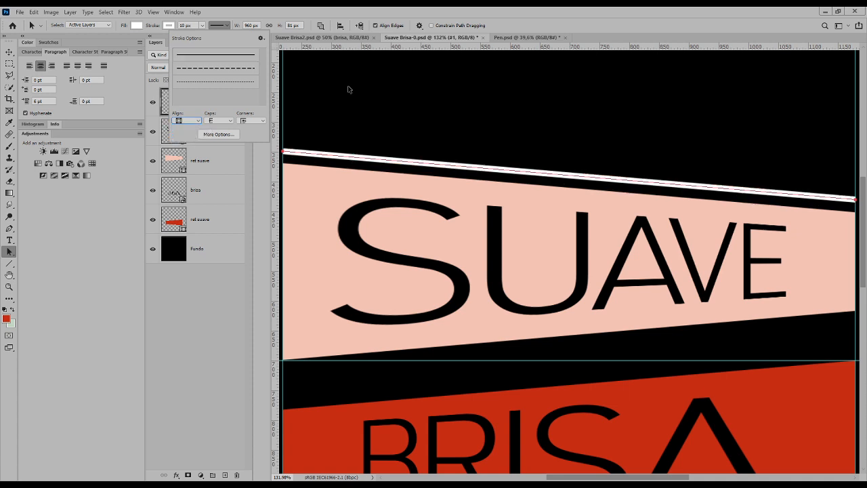
{"action": "key", "text": "ctrl"}
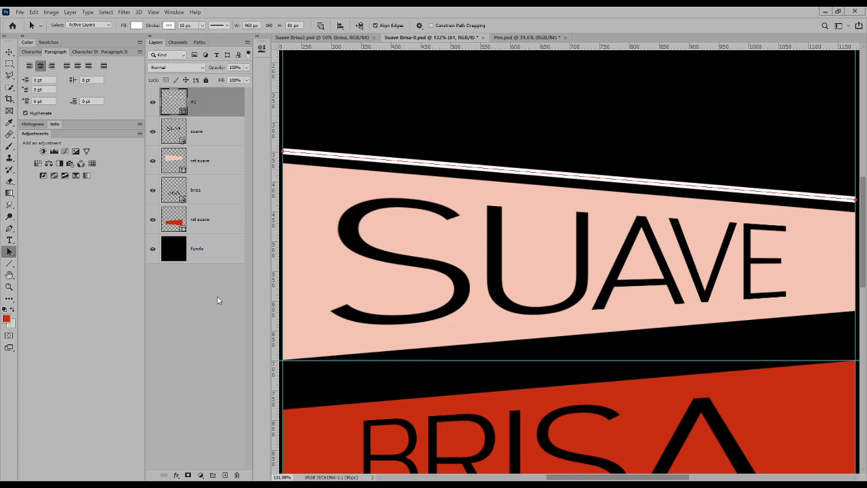
{"action": "key", "text": "ctrl+0"}
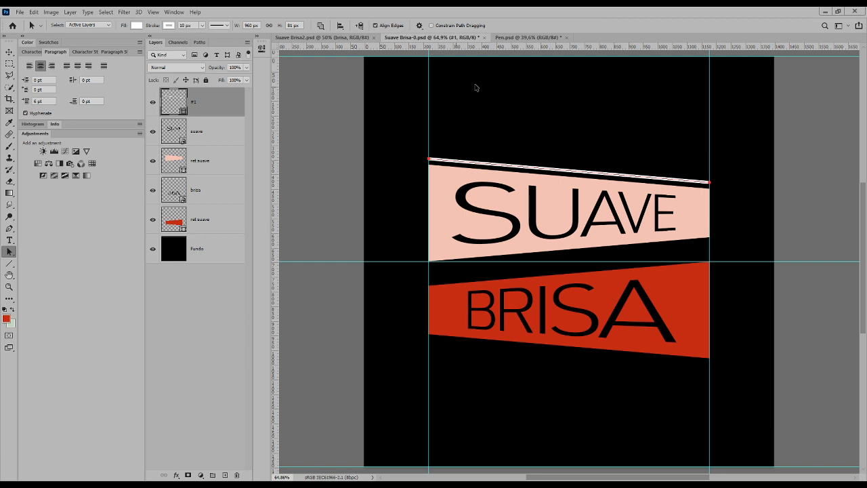
Switch to the Pen.psd document and set the Pen tool to draw in Path mode.
{"action": "left_click", "coordinate": [514, 38]}
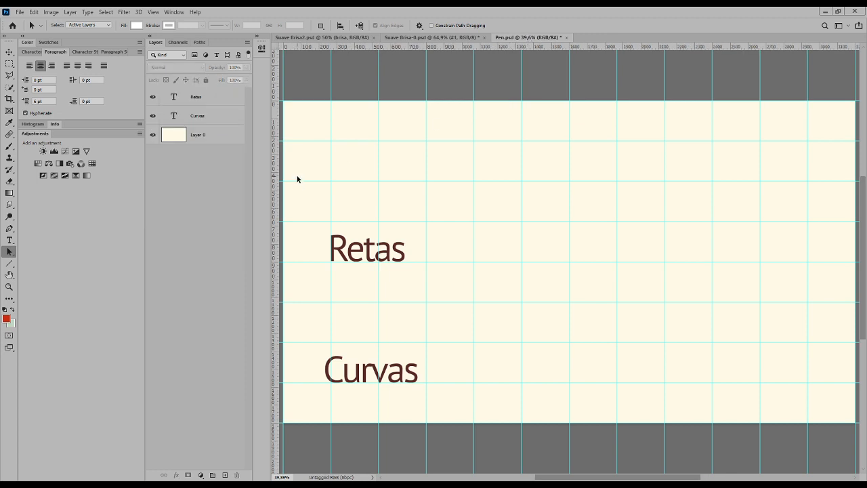
{"action": "left_click", "coordinate": [9, 228]}
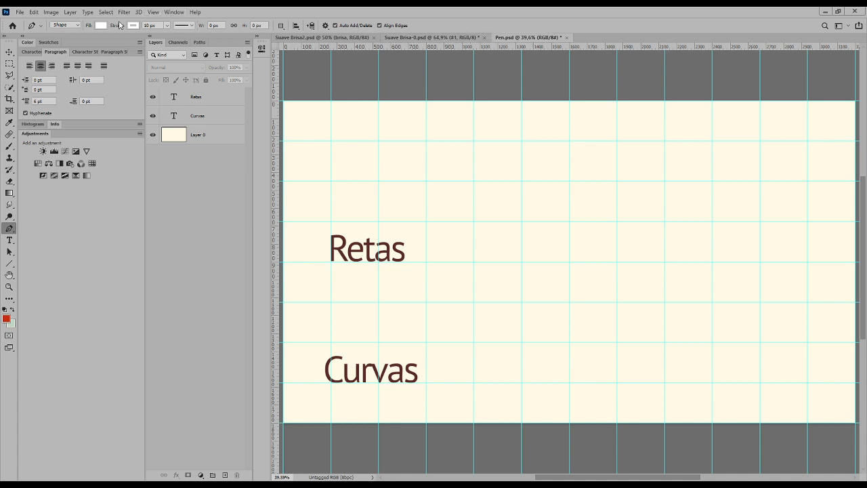
{"action": "left_click", "coordinate": [77, 25]}
{"action": "left_click", "coordinate": [63, 39]}
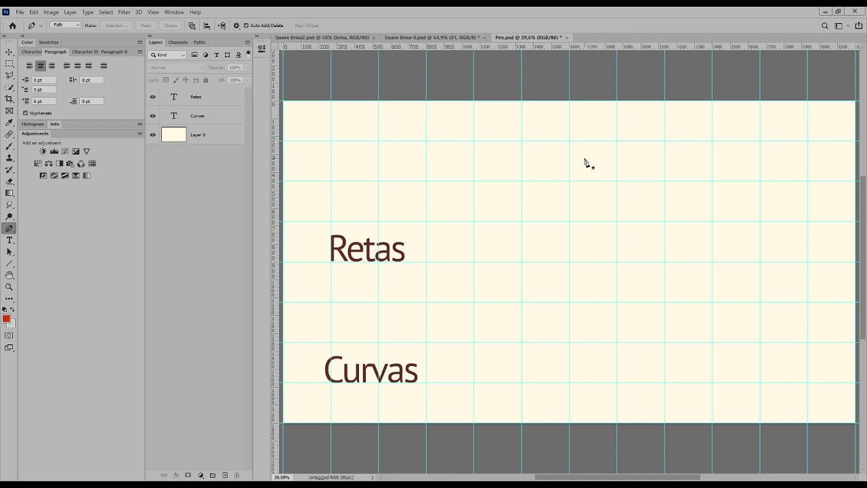
Show the document's list of paths in place of its layers.
{"action": "left_click", "coordinate": [200, 42]}
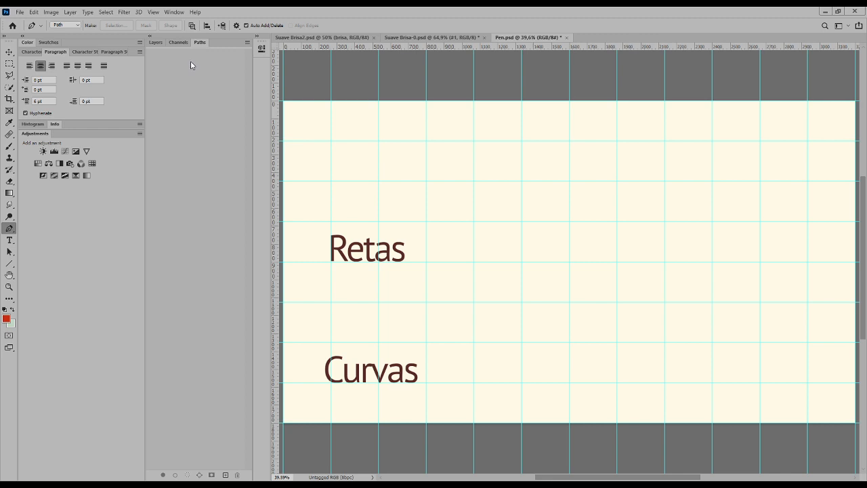
{"action": "left_click", "coordinate": [174, 12]}
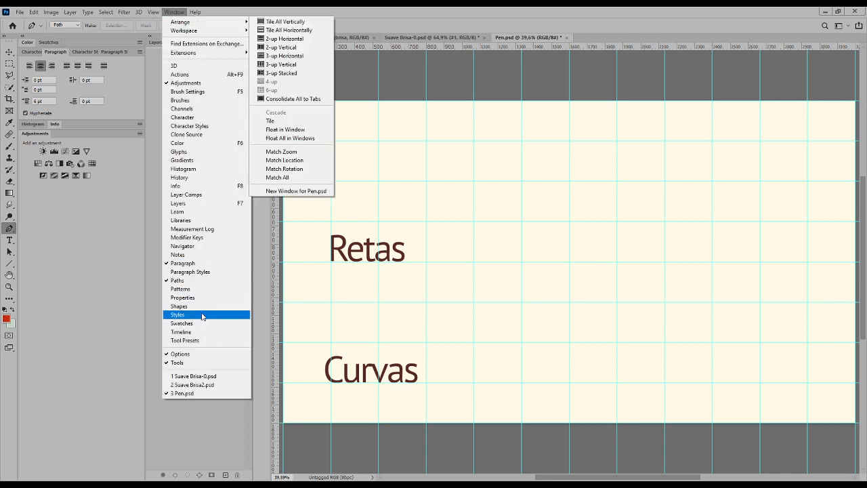
{"action": "left_click", "coordinate": [471, 9]}
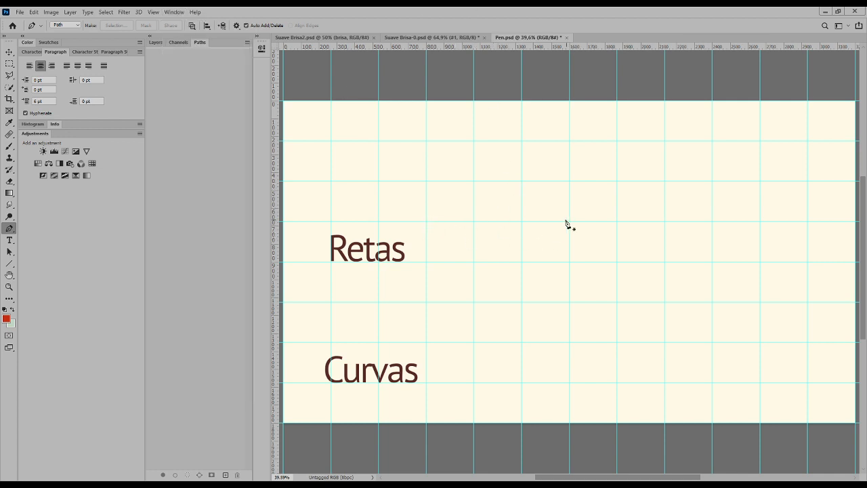
Draw an open zigzag path of four straight segments between guide intersections beside the Retas text, with peaks one guide cell high.
{"action": "left_click", "coordinate": [426, 224]}
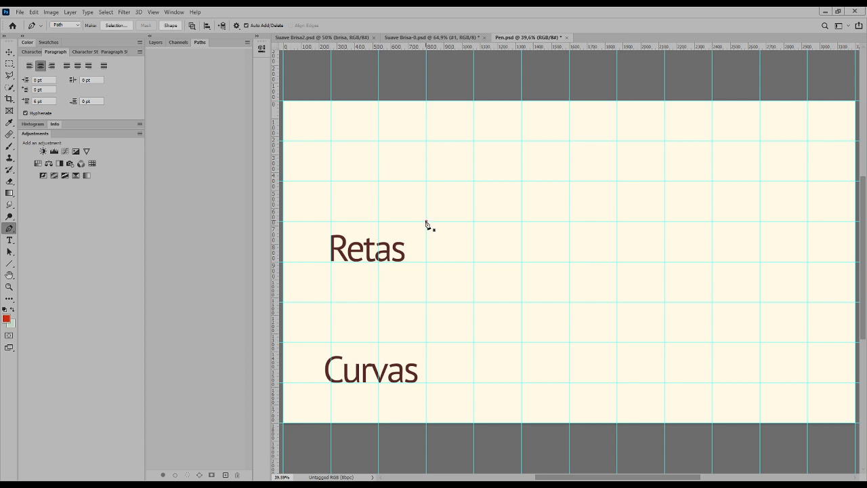
{"action": "left_click", "coordinate": [473, 182]}
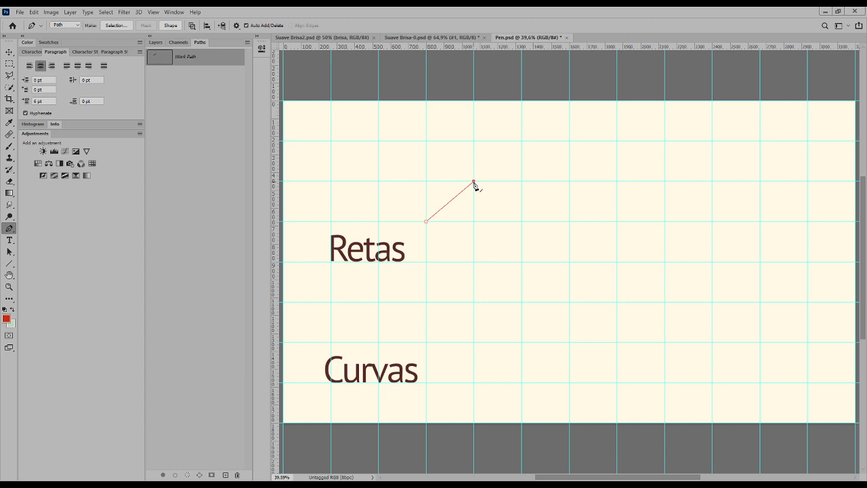
{"action": "left_click", "coordinate": [521, 221]}
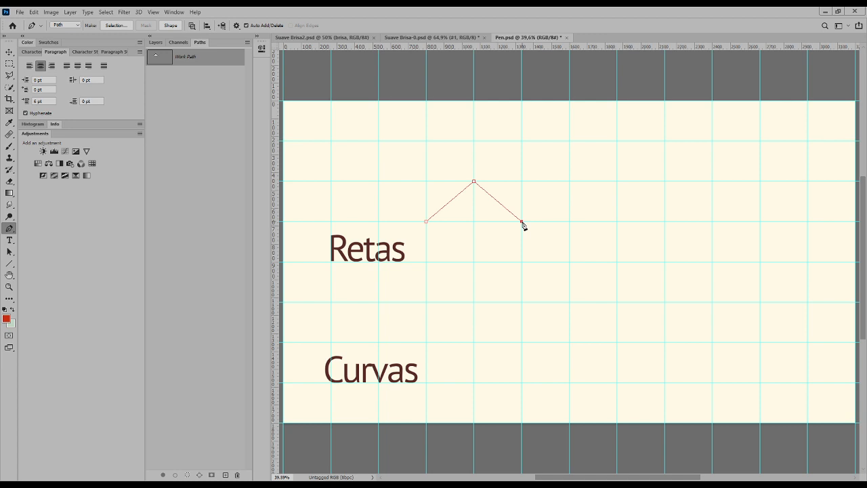
{"action": "left_click", "coordinate": [569, 181]}
{"action": "left_click", "coordinate": [615, 222]}
{"action": "left_click", "coordinate": [664, 221]}
{"action": "key", "text": "ctrl+z"}
{"action": "key", "text": "Escape"}
Check the zigzag work path by hiding it, showing it again and hiding it once more.
{"action": "left_click", "coordinate": [185, 110]}
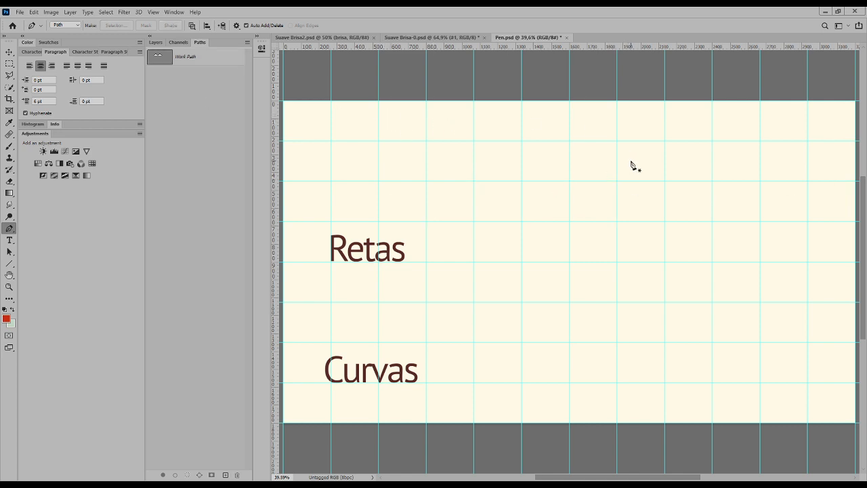
{"action": "left_click", "coordinate": [160, 58]}
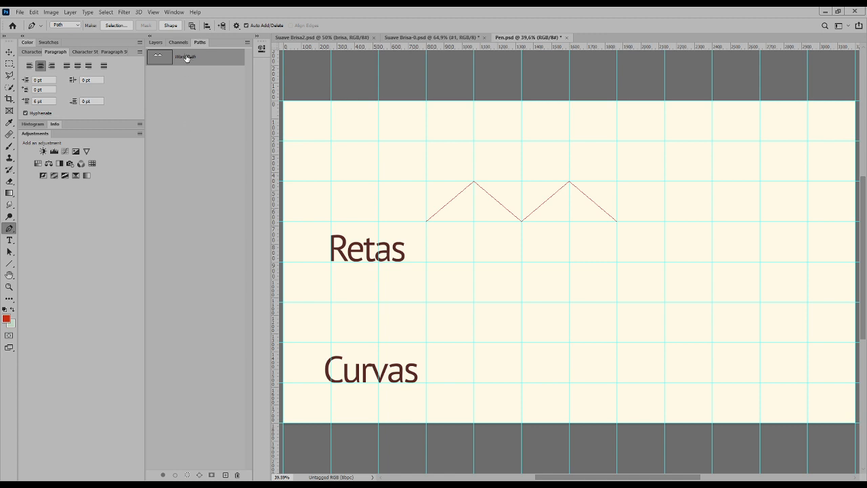
{"action": "left_click", "coordinate": [192, 135]}
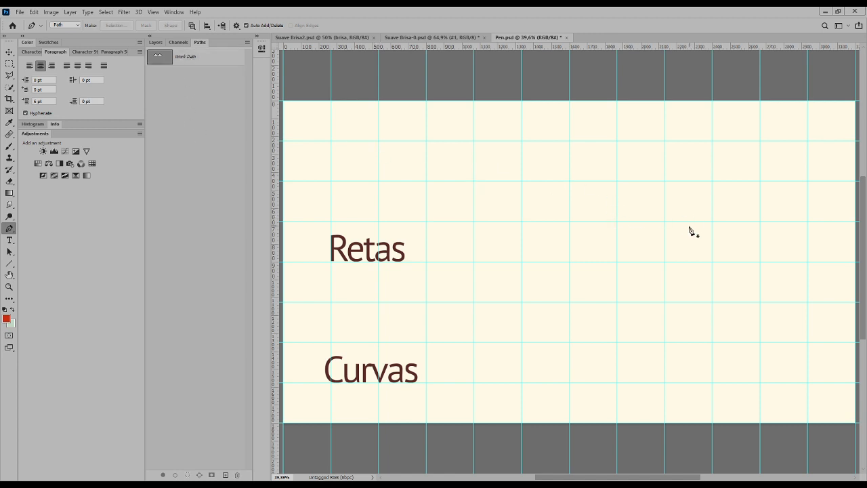
Try to start a second path while the unsaved zigzag work path is deselected, and undo it.
{"action": "left_click", "coordinate": [665, 221]}
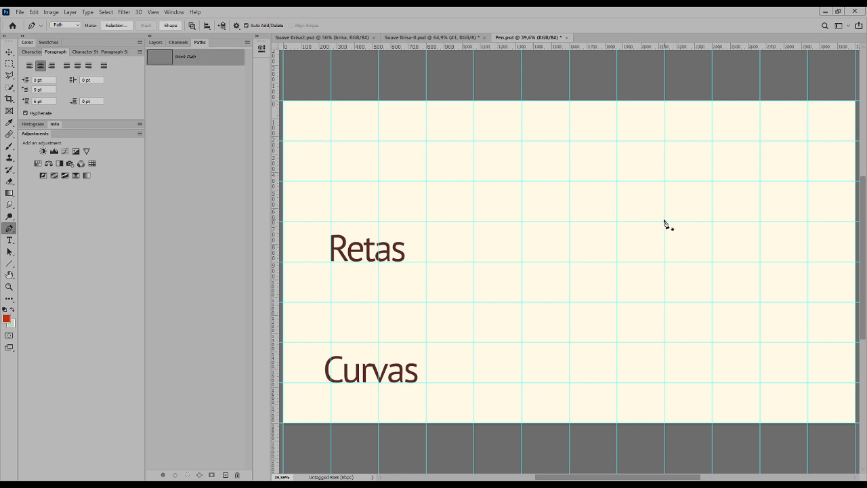
{"action": "left_click", "coordinate": [664, 221]}
{"action": "left_click", "coordinate": [712, 182]}
{"action": "key", "text": "ctrl+z"}
Save the zigzag work path under the name #1.
{"action": "double_click", "coordinate": [188, 57]}
{"action": "type", "text": "#21"}
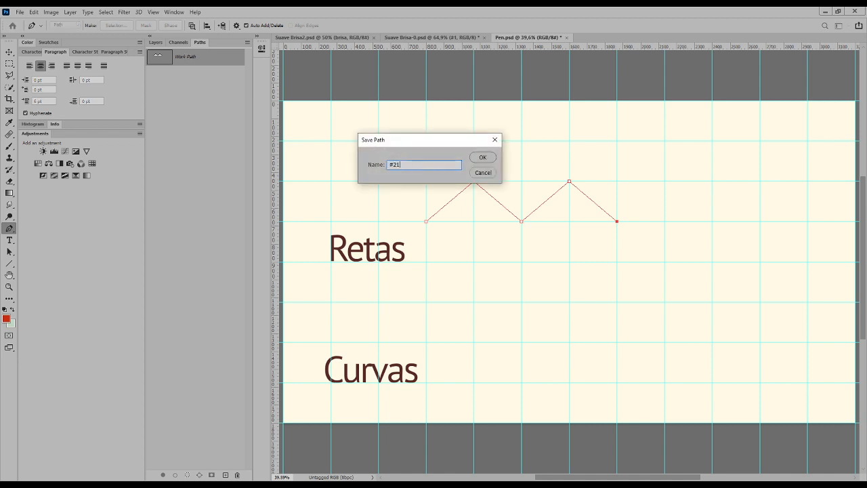
{"action": "key", "text": "BackSpace"}
{"action": "key", "text": "BackSpace"}
{"action": "type", "text": "1"}
{"action": "key", "text": "Return"}
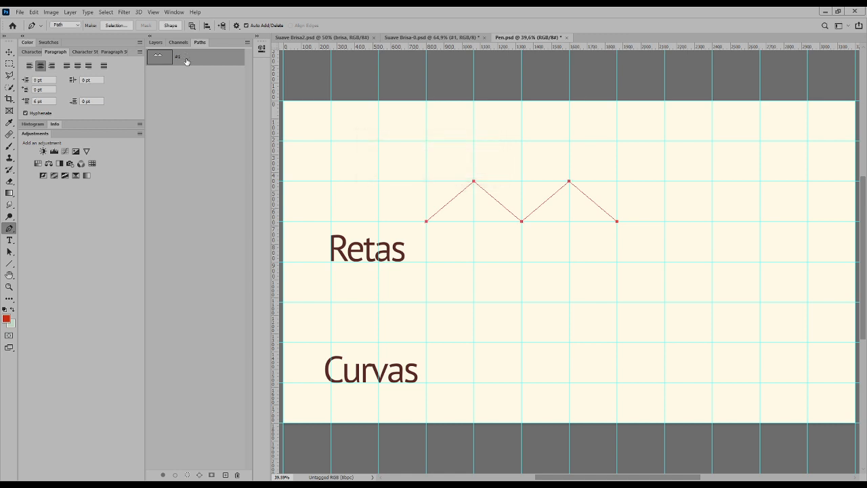
With path #1 deselected, draw a closed trapezoid to the right of the zigzag's place, three guide cells wide at its base and one high.
{"action": "left_click", "coordinate": [196, 110]}
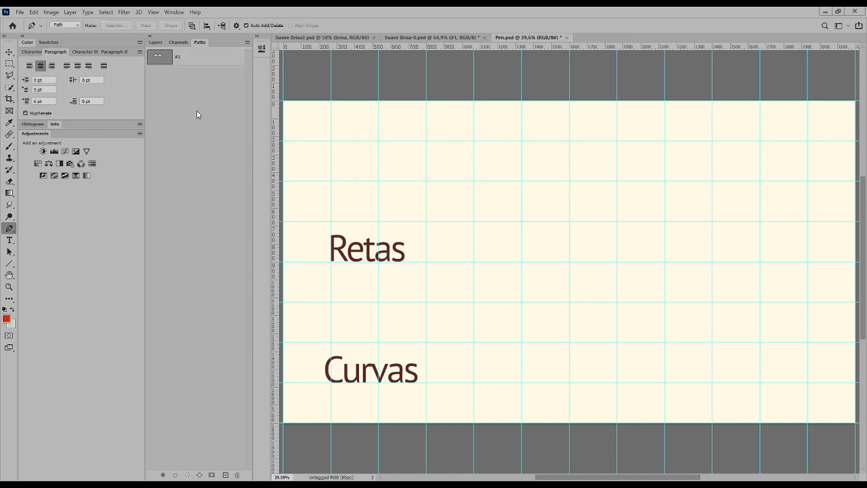
{"action": "left_click", "coordinate": [664, 221]}
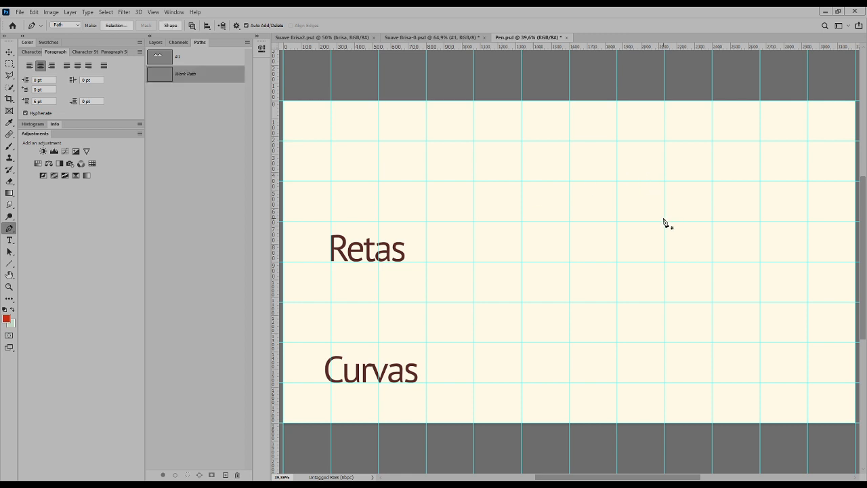
{"action": "left_click", "coordinate": [712, 181]}
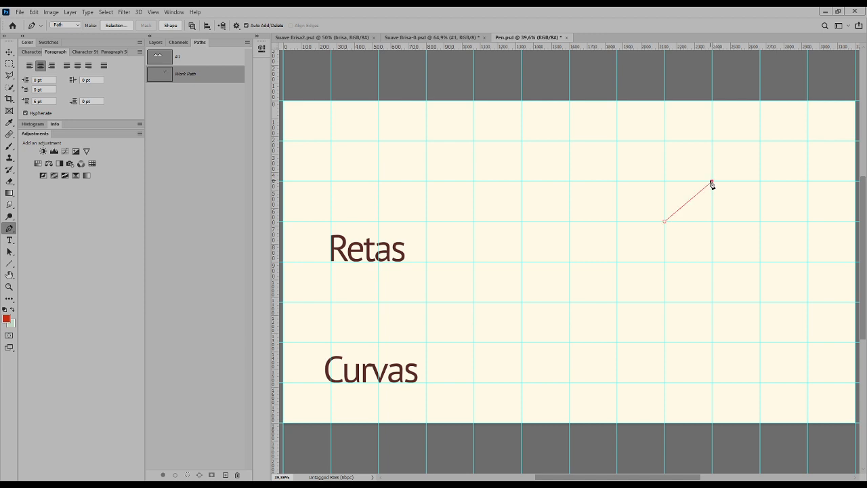
{"action": "left_click", "coordinate": [759, 180]}
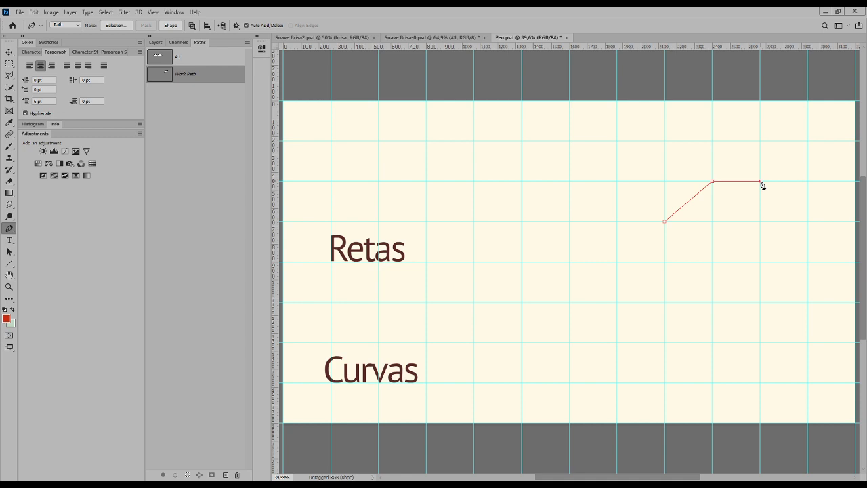
{"action": "left_click", "coordinate": [807, 221]}
{"action": "left_click", "coordinate": [665, 222]}
{"action": "left_click", "coordinate": [455, 333], "text": "ctrl"}
Save the trapezoid's work path under the name #2.
{"action": "double_click", "coordinate": [218, 74]}
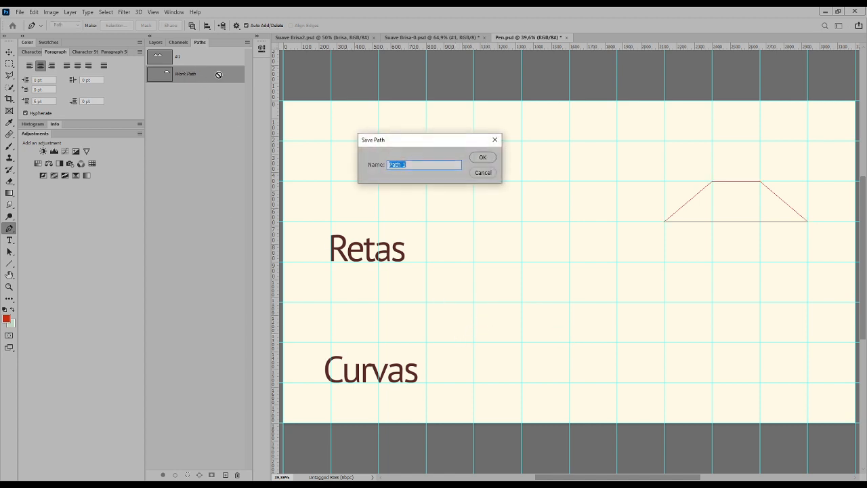
{"action": "type", "text": "#2"}
{"action": "key", "text": "Return"}
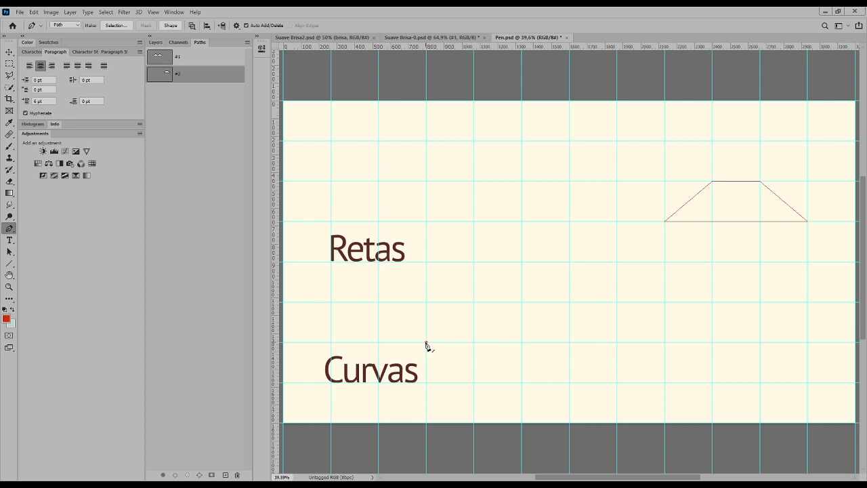
Draw an open wave of three alternating arcs beside the Curvas text in path #2, each arc one guide cell wide.
{"action": "left_click", "coordinate": [426, 342]}
{"action": "left_click", "coordinate": [426, 303]}
{"action": "left_click_drag", "start_coordinate": [474, 342], "coordinate": [476, 382]}
{"action": "left_click_drag", "start_coordinate": [521, 342], "coordinate": [521, 302]}
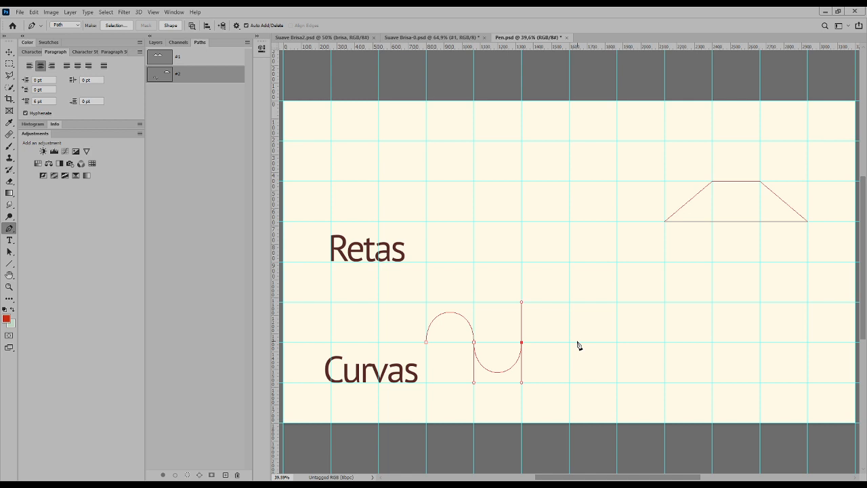
{"action": "left_click_drag", "start_coordinate": [569, 342], "coordinate": [568, 381]}
{"action": "left_click", "coordinate": [614, 363], "text": "ctrl"}
Draw an open path right of the wave with a straight segment, an upward arc, another straight segment and a downward arc, each one cell wide.
{"action": "left_click", "coordinate": [616, 342]}
{"action": "left_click", "coordinate": [664, 342]}
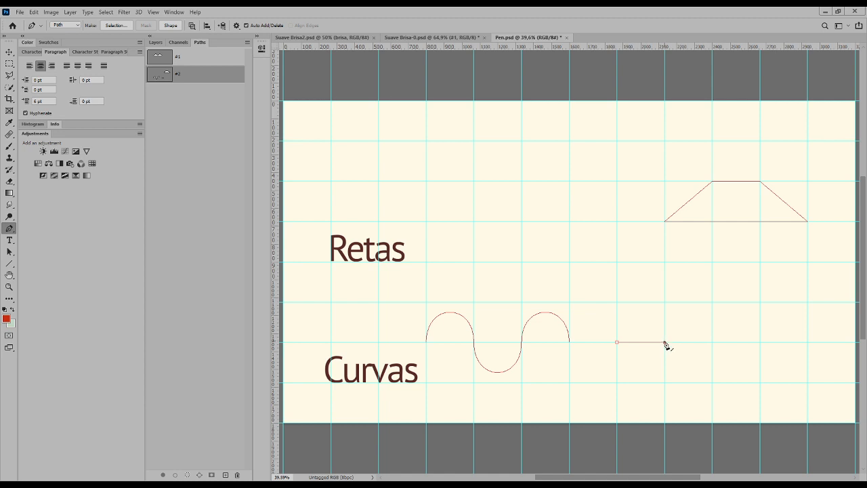
{"action": "left_click_drag", "start_coordinate": [664, 342], "coordinate": [664, 302]}
{"action": "left_click_drag", "start_coordinate": [712, 342], "coordinate": [713, 383]}
{"action": "left_click", "coordinate": [712, 342]}
{"action": "left_click", "coordinate": [760, 341]}
{"action": "left_click", "coordinate": [807, 343]}
{"action": "left_click_drag", "start_coordinate": [808, 345], "coordinate": [810, 302]}
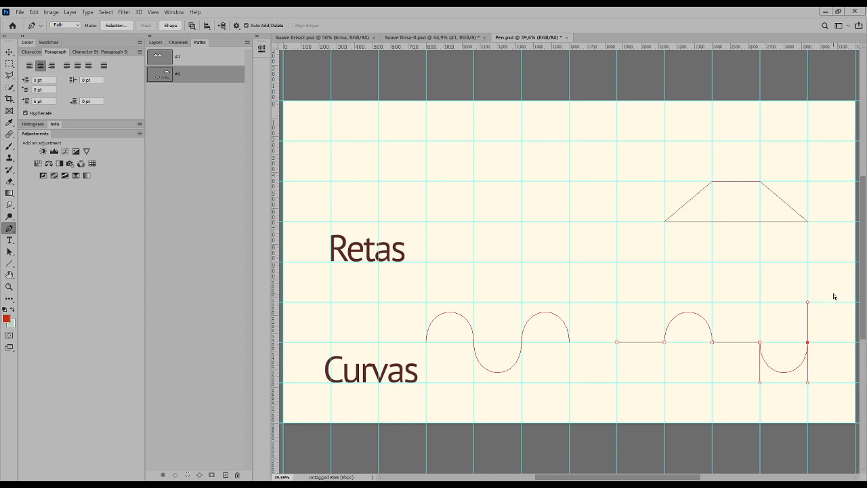
{"action": "key", "text": "Escape"}
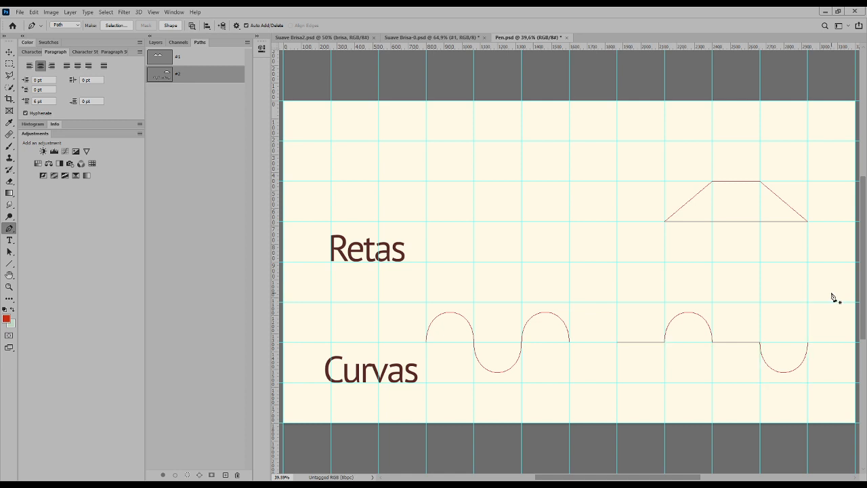